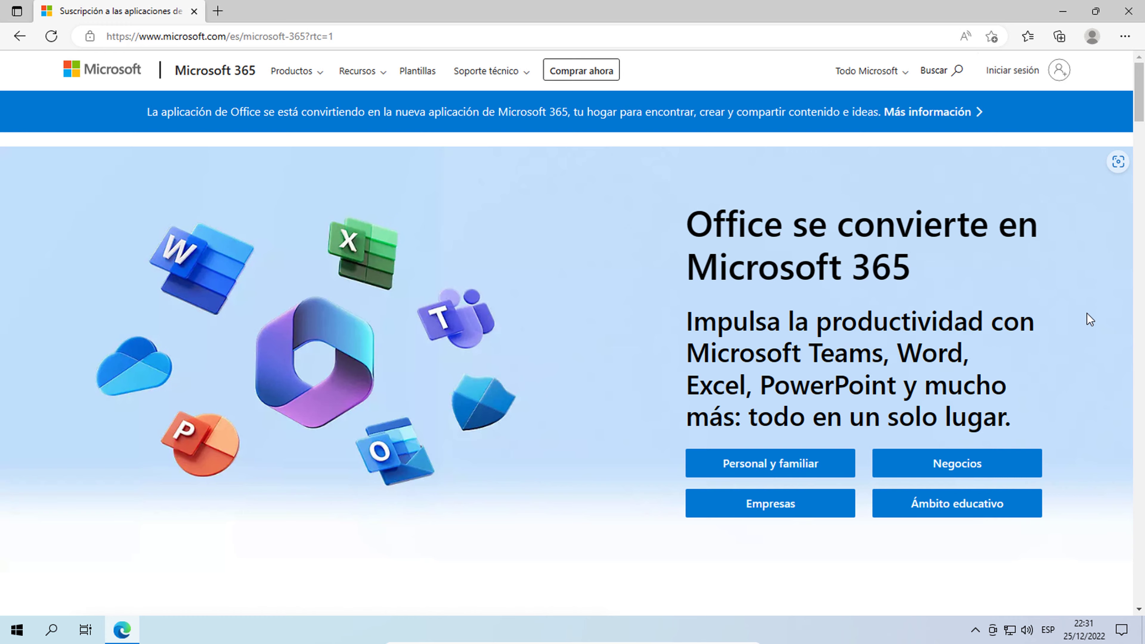
Scroll through the product page, then return to its top
scroll(1086, 313, down, 3)
scroll(1086, 313, down, 5)
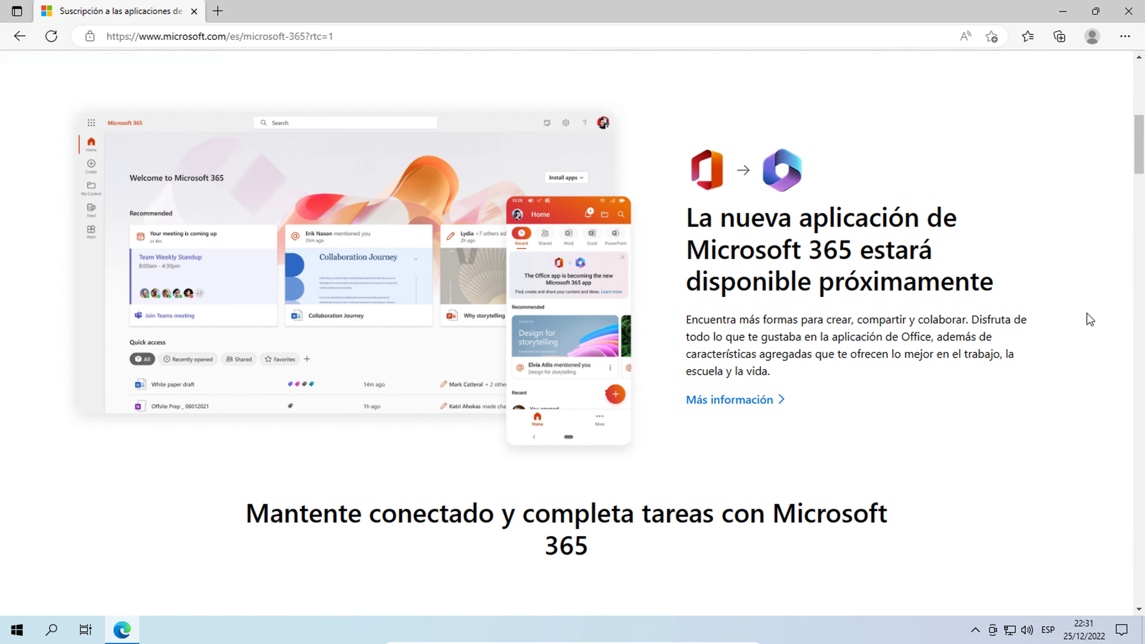
scroll(1060, 304, down, 2)
scroll(1060, 304, down, 4)
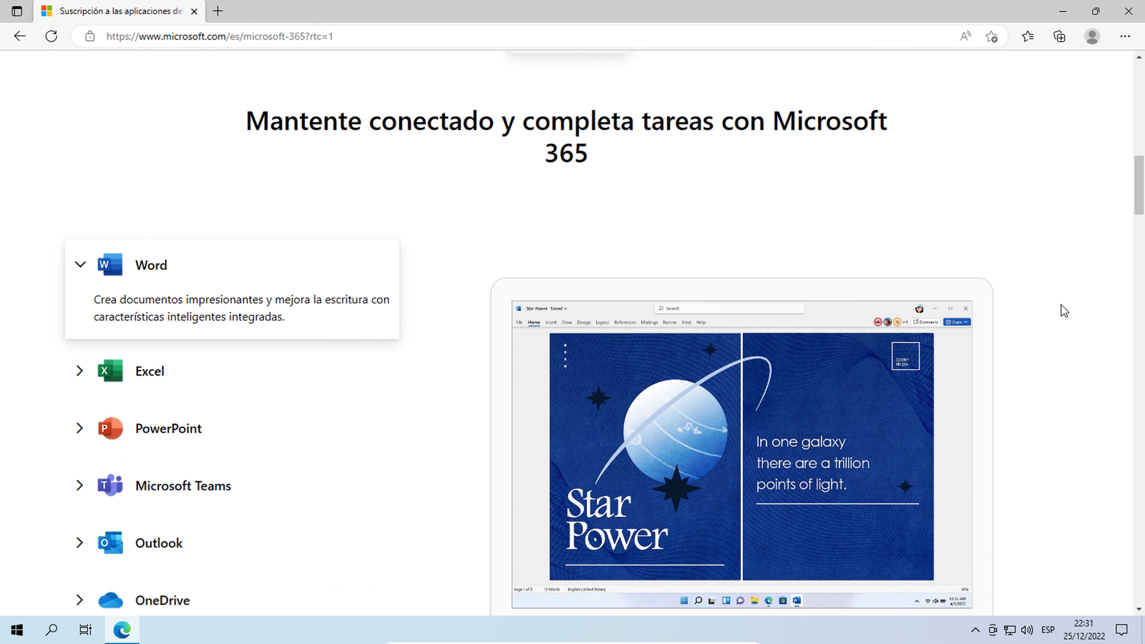
scroll(1061, 304, down, 2)
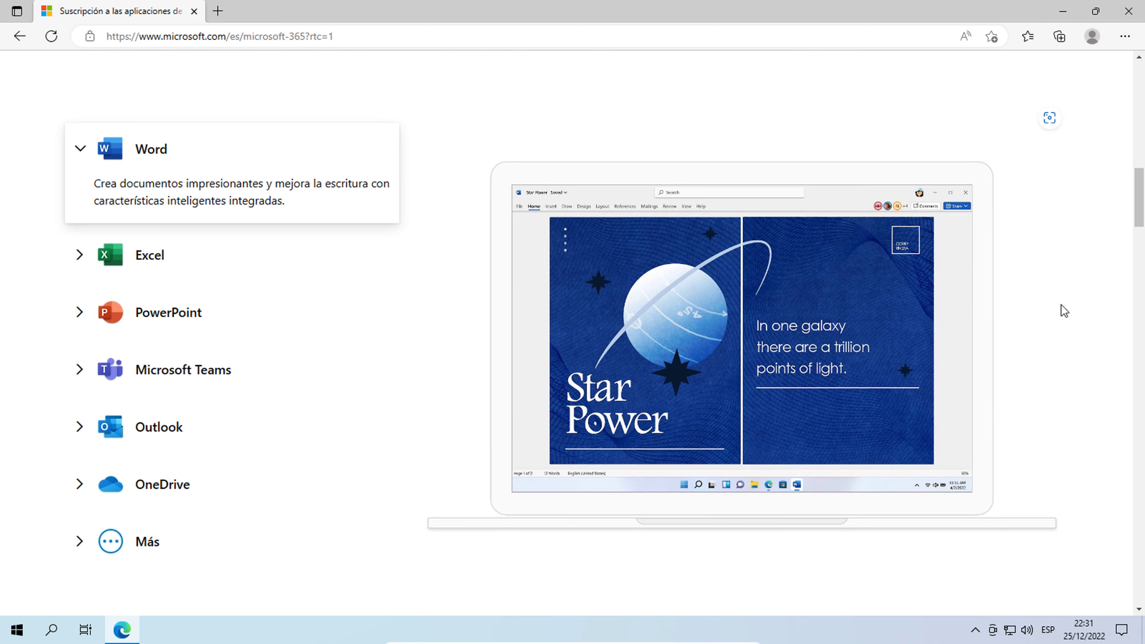
scroll(1060, 305, down, 5)
scroll(1064, 311, down, 3)
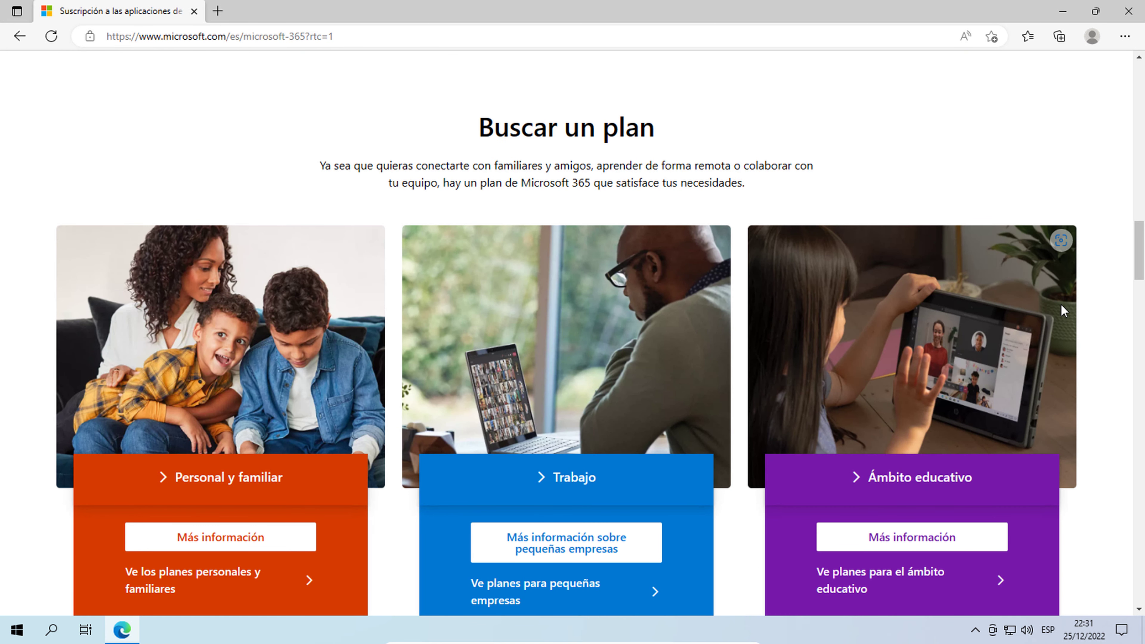
click(1137, 610)
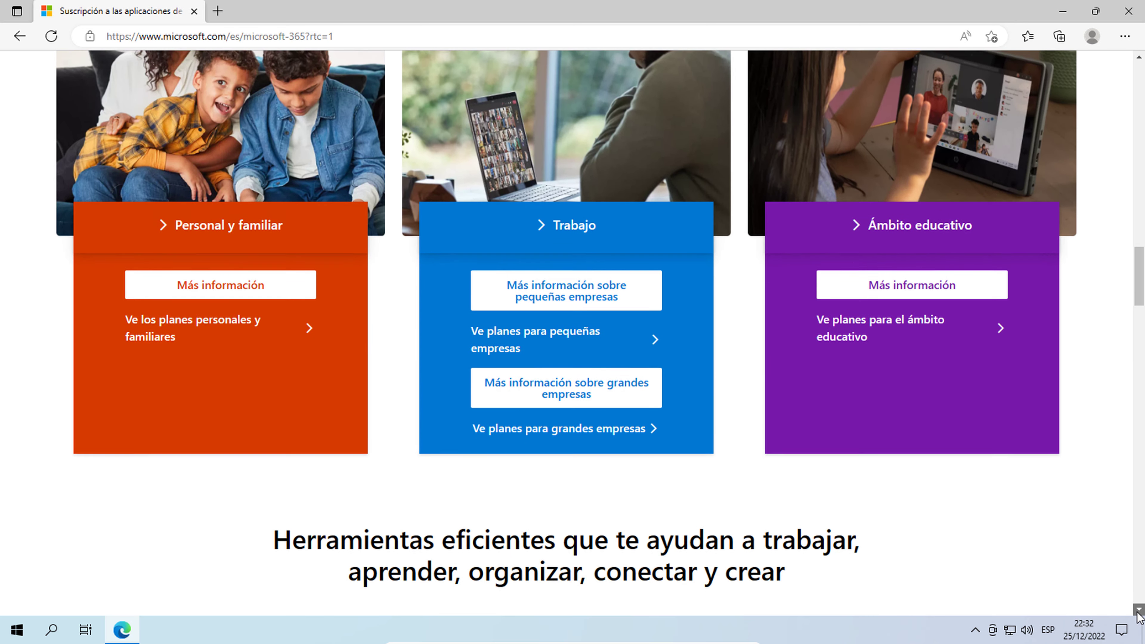
scroll(1139, 615, down, 6)
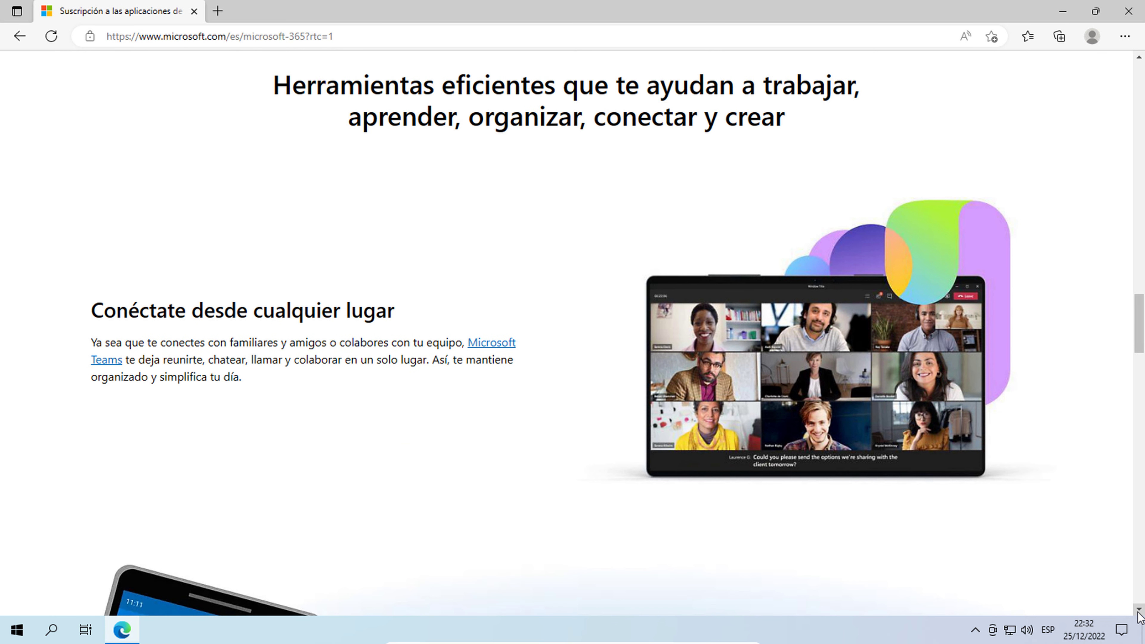
scroll(1107, 426, down, 1)
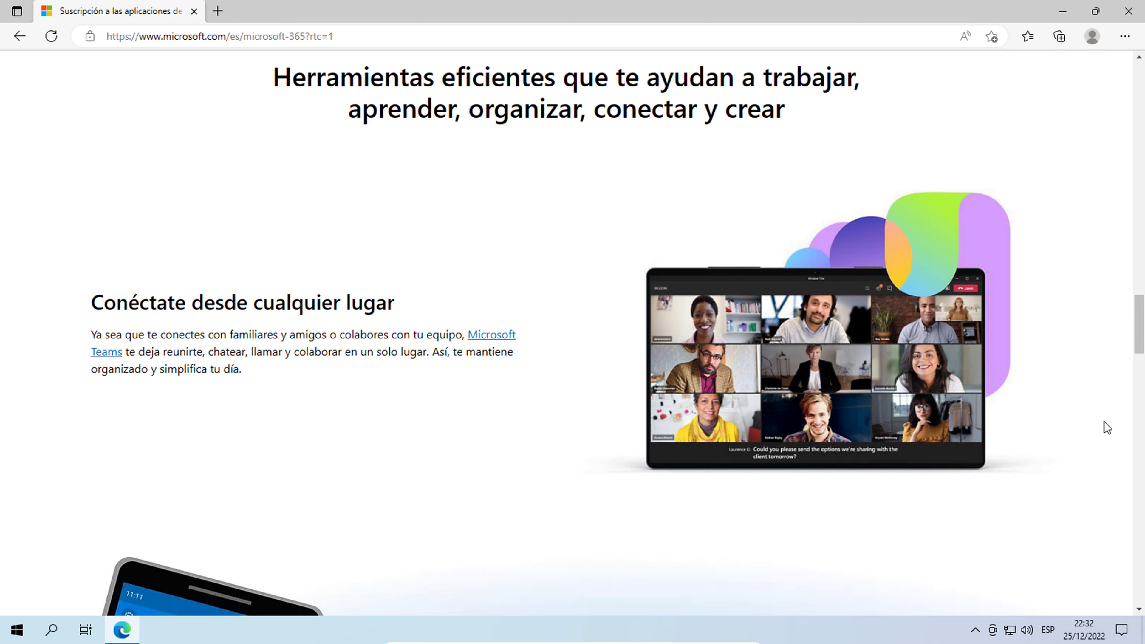
scroll(1104, 421, down, 7)
scroll(1103, 422, down, 4)
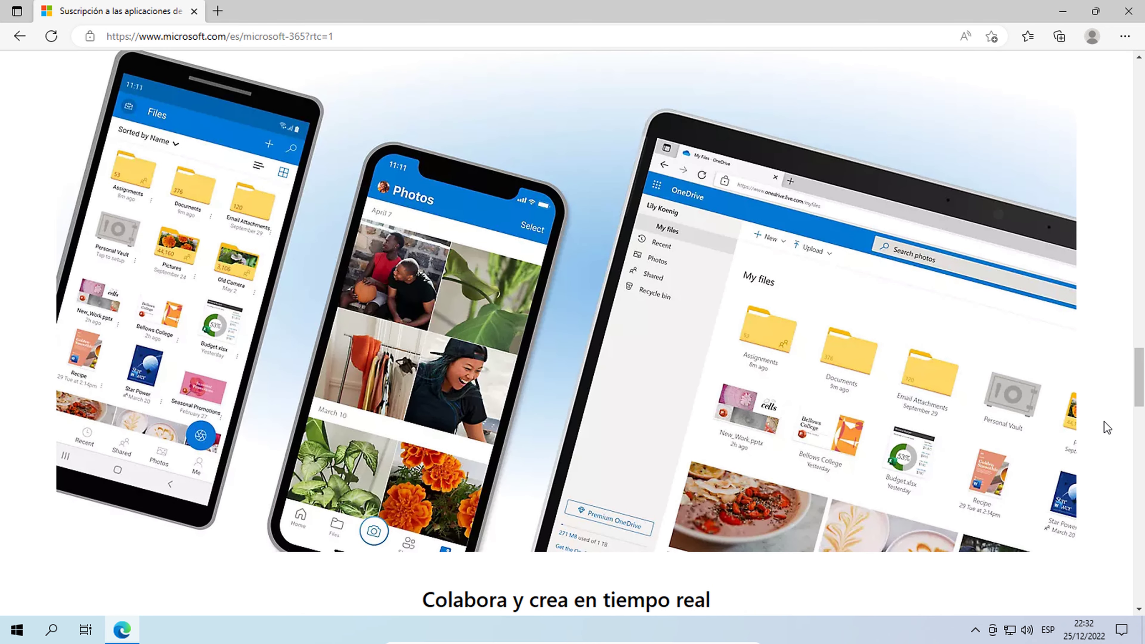
scroll(1104, 421, down, 4)
scroll(1103, 421, down, 6)
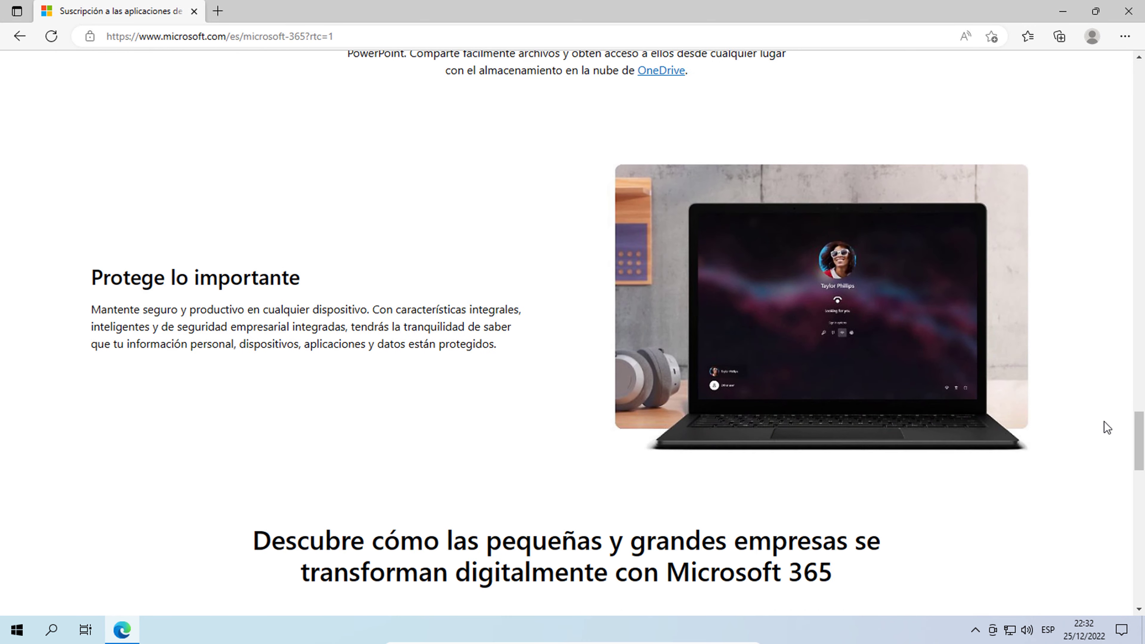
scroll(1104, 423, up, 3)
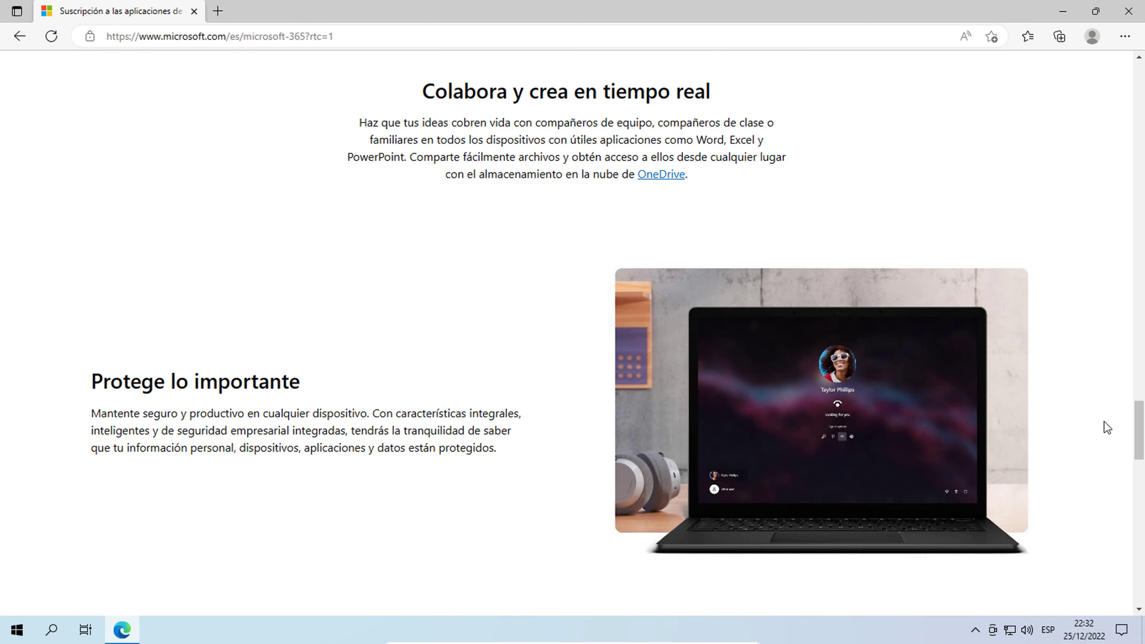
scroll(1104, 422, down, 4)
scroll(1104, 421, down, 2)
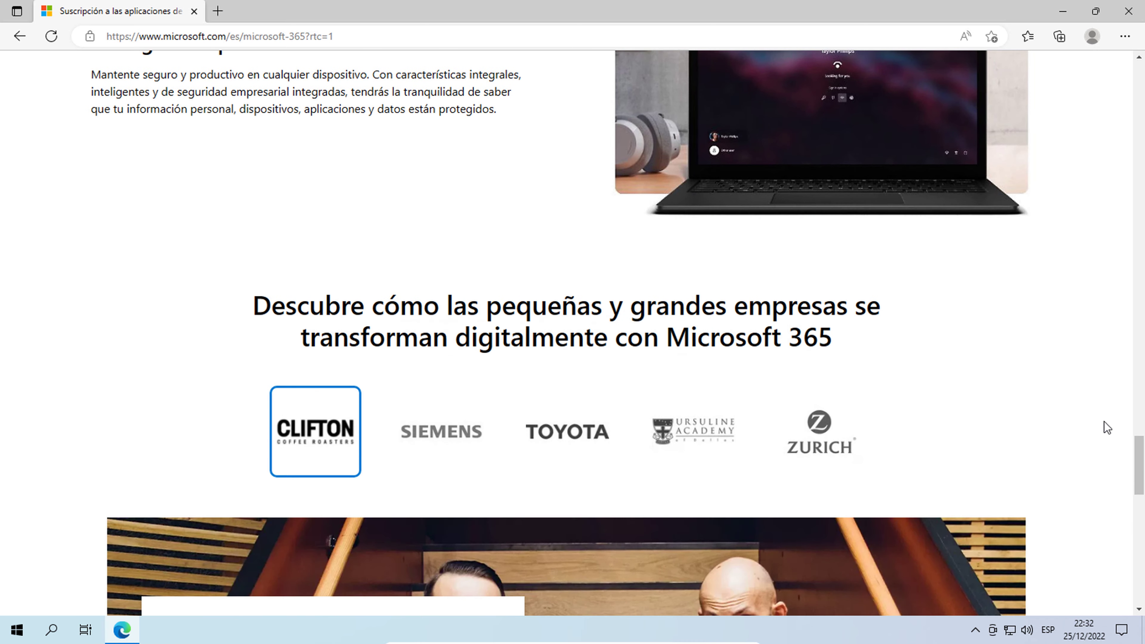
scroll(1103, 421, down, 3)
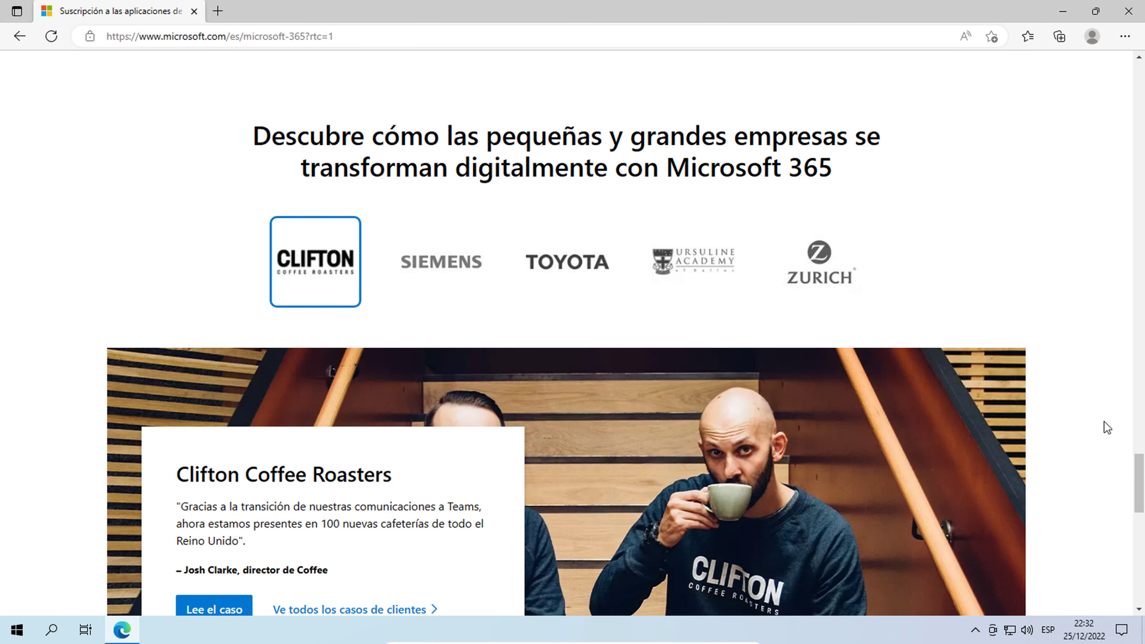
scroll(1104, 422, down, 9)
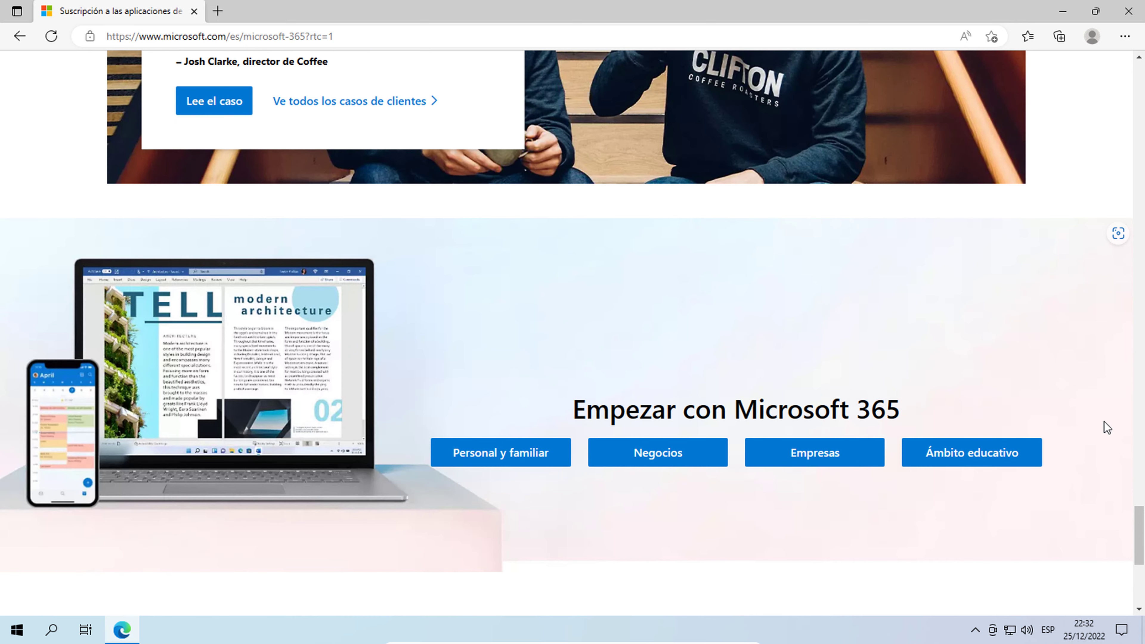
key(Home)
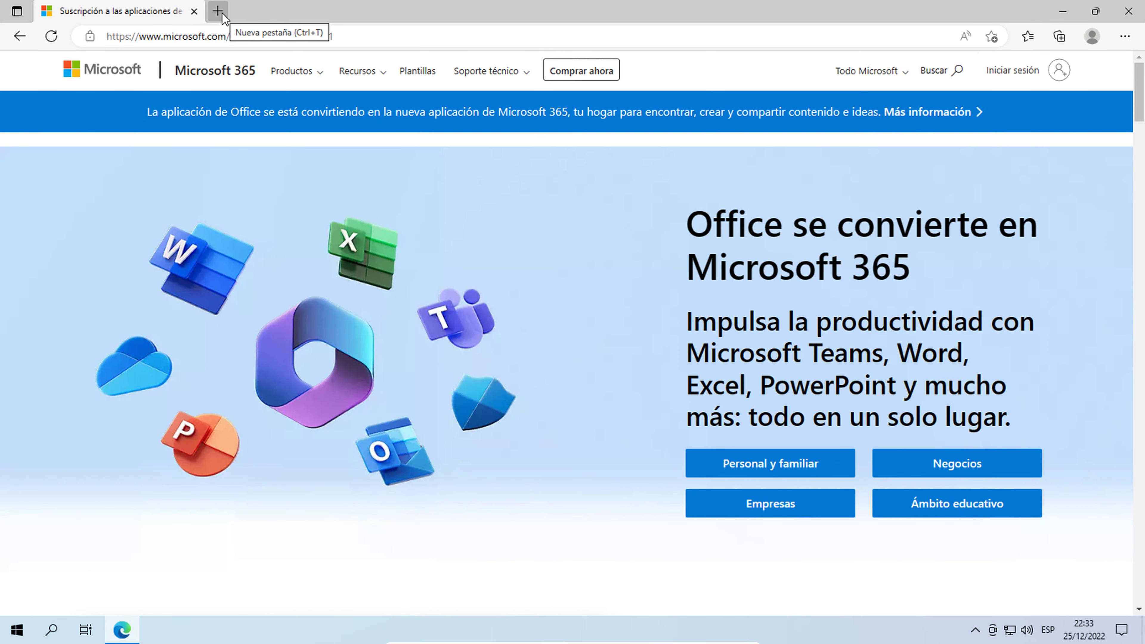
Search Bing for 'office 365' in a new tab and open the Login | Microsoft 365 result
click(218, 11)
text(o)
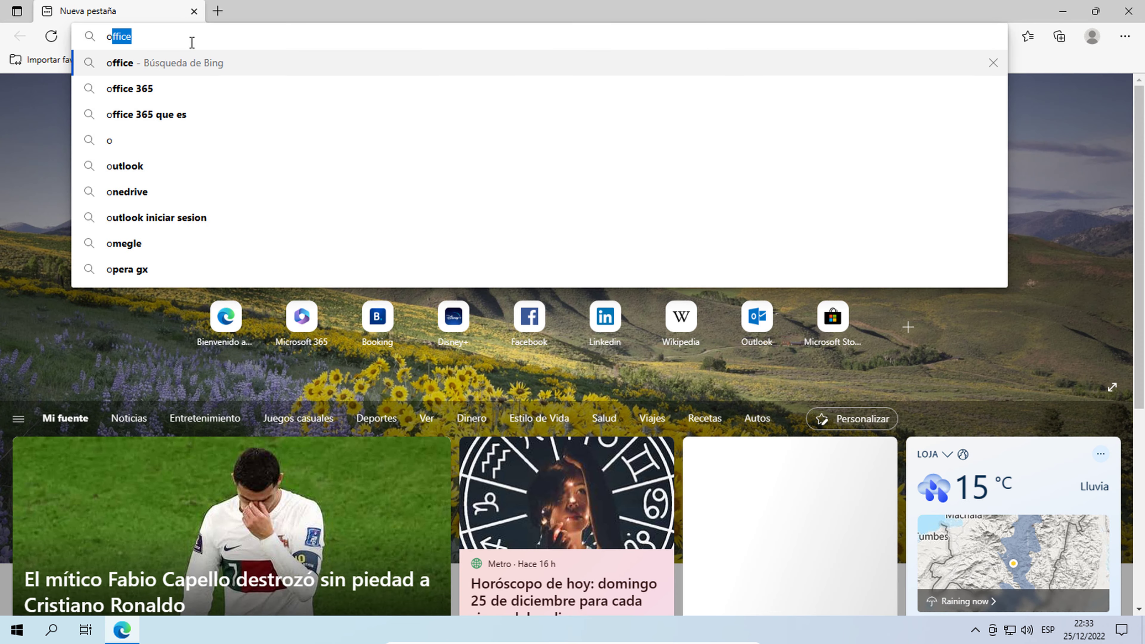
text(ffice)
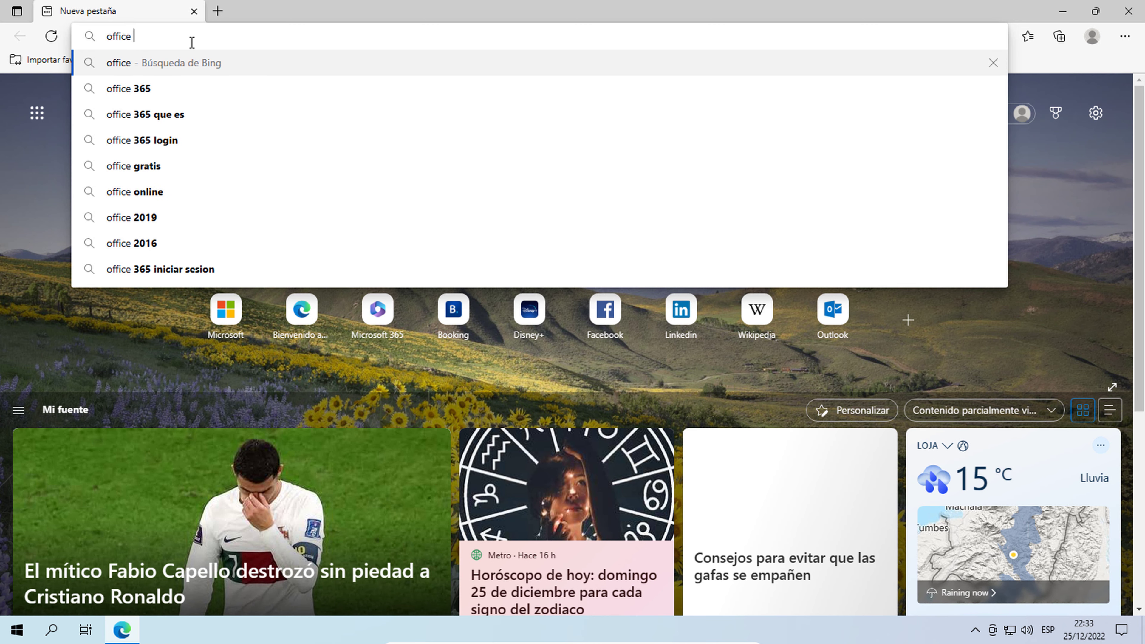
text( 365)
key(Return)
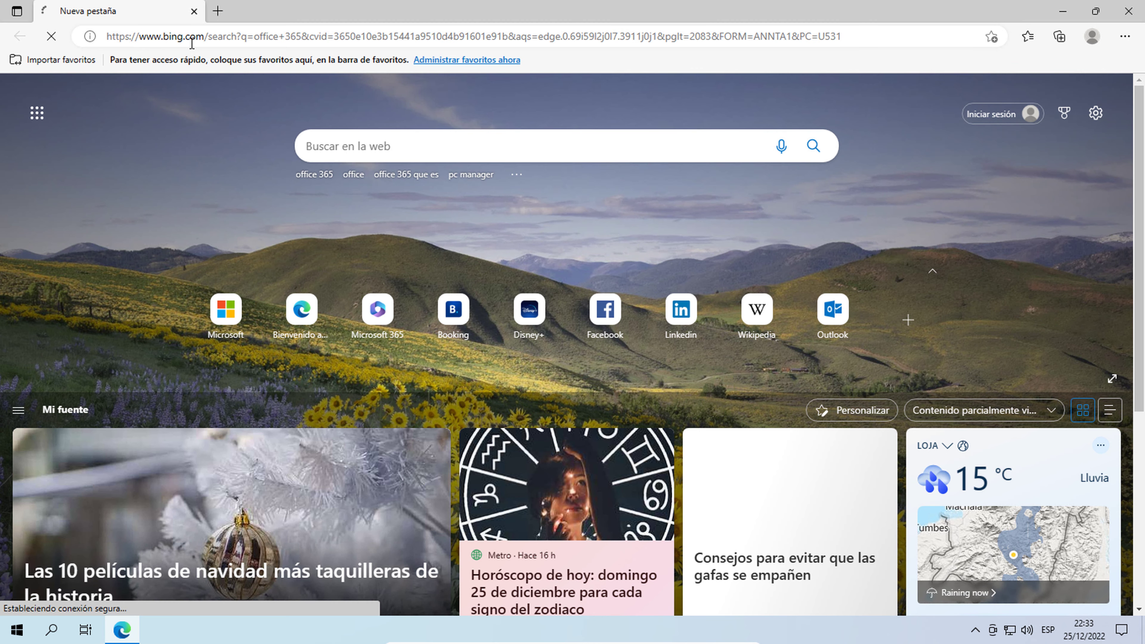
scroll(243, 133, down, 10)
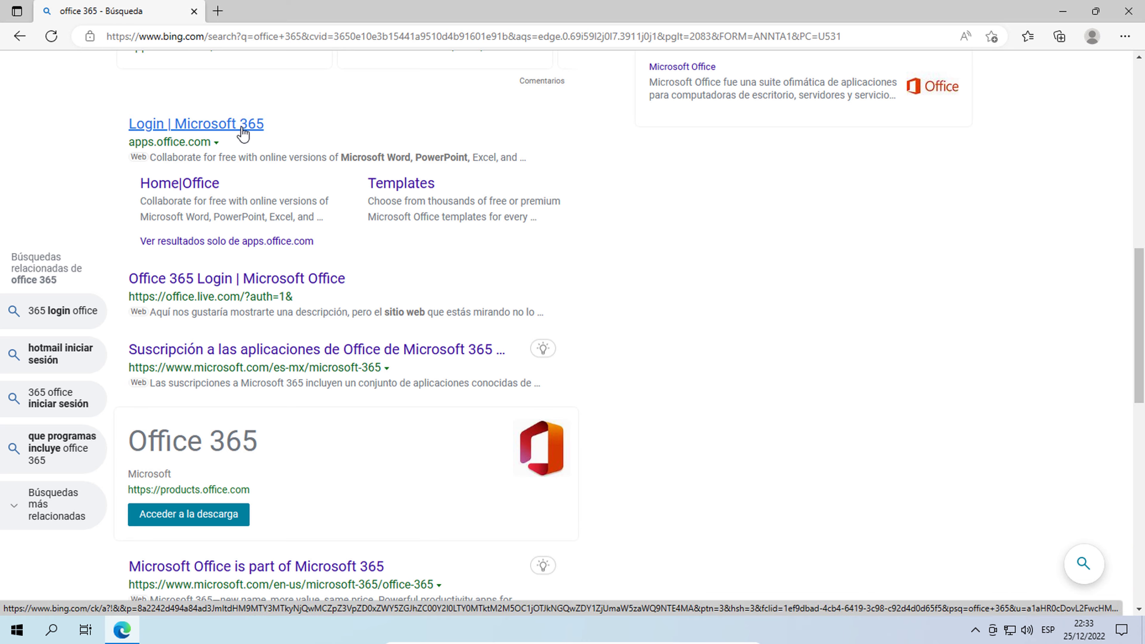
click(243, 134)
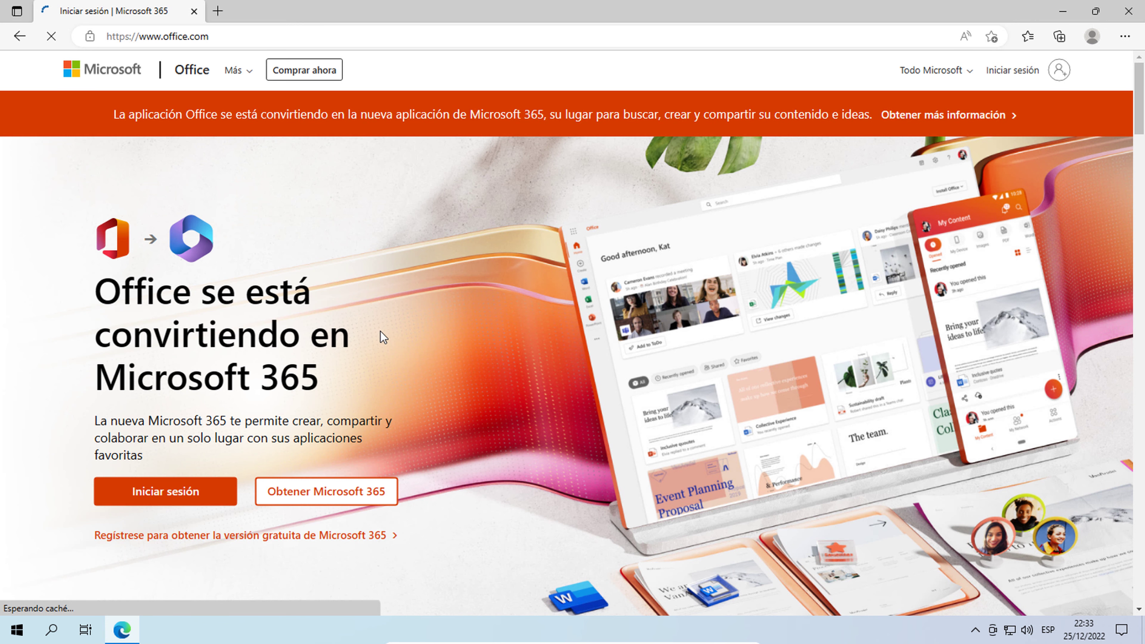
Sign in to office.com with the school account and its password, declining to stay signed in
click(211, 493)
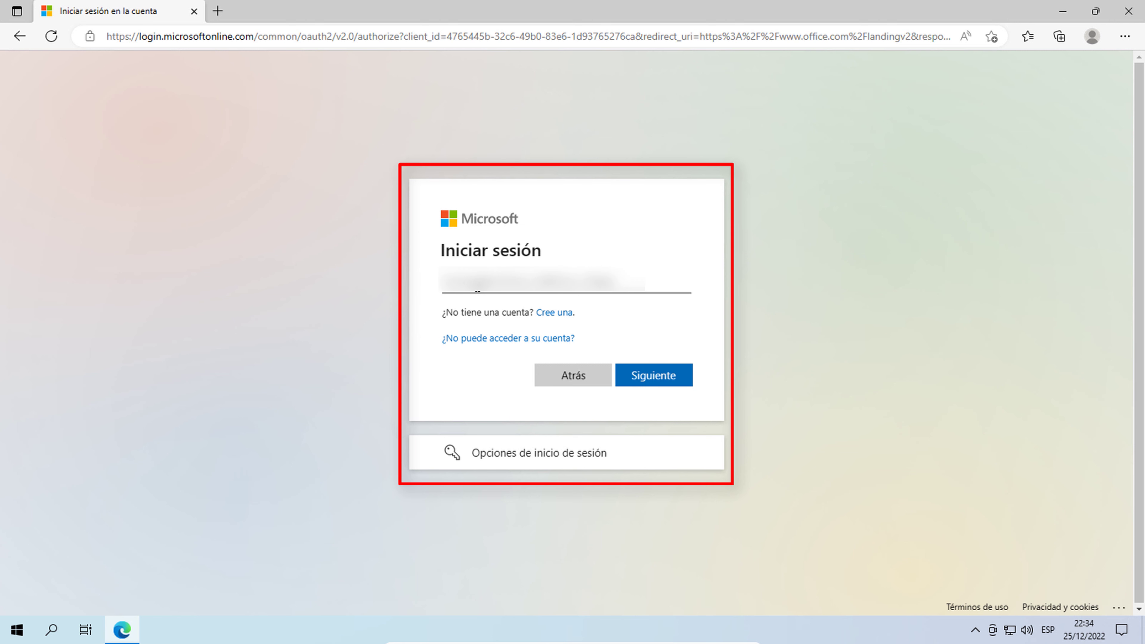
text(aabcdeabababcdefgh)
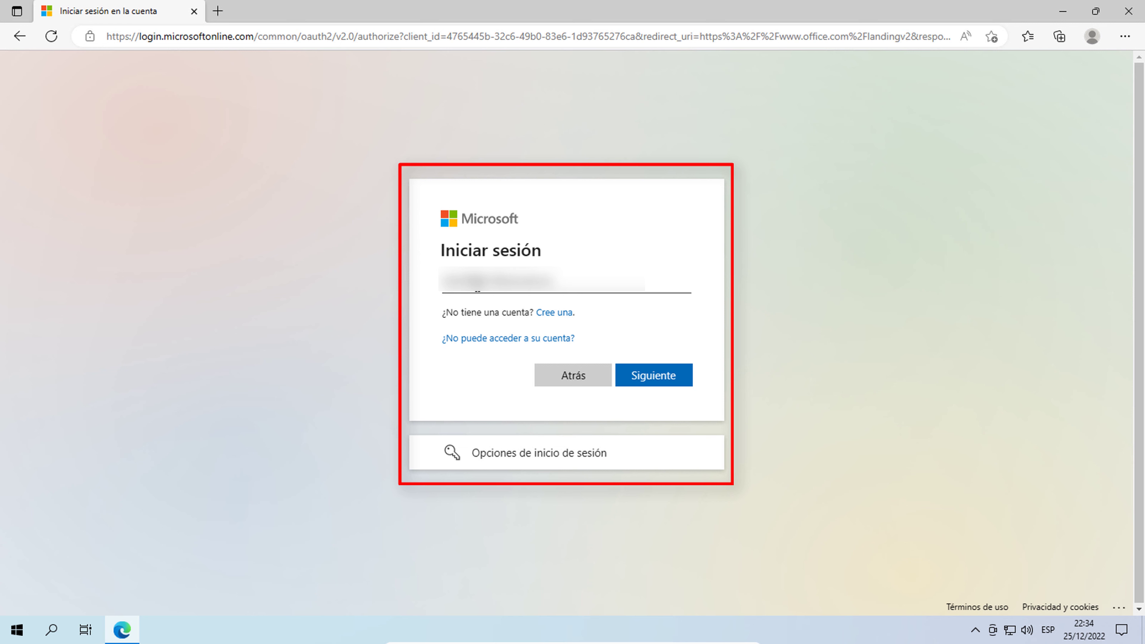
click(681, 377)
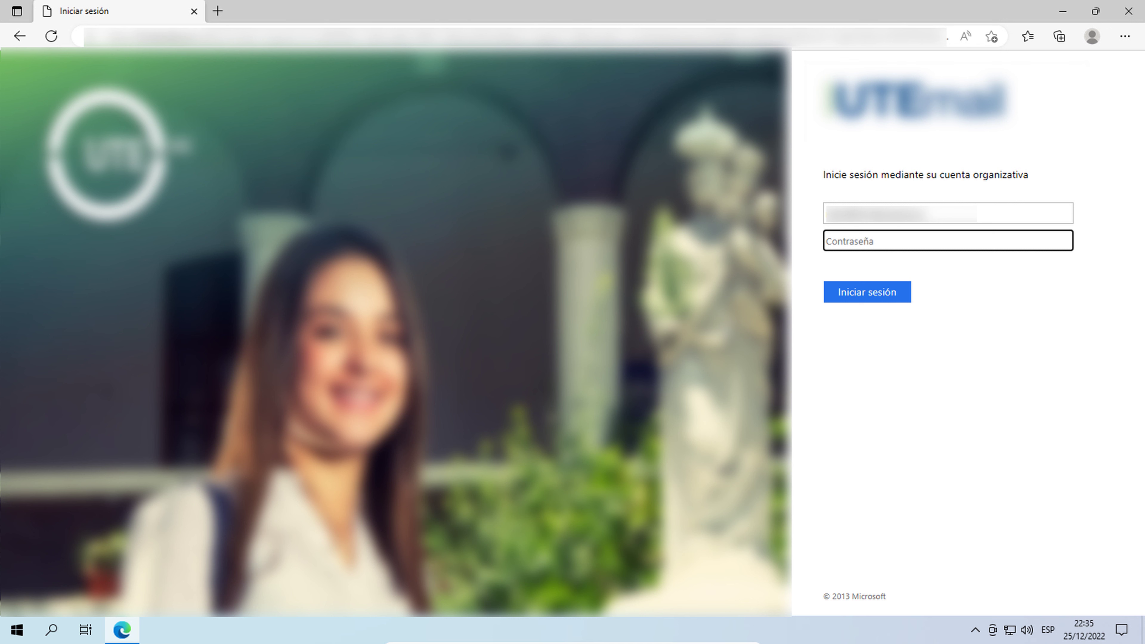
text(••••••••••)
click(906, 294)
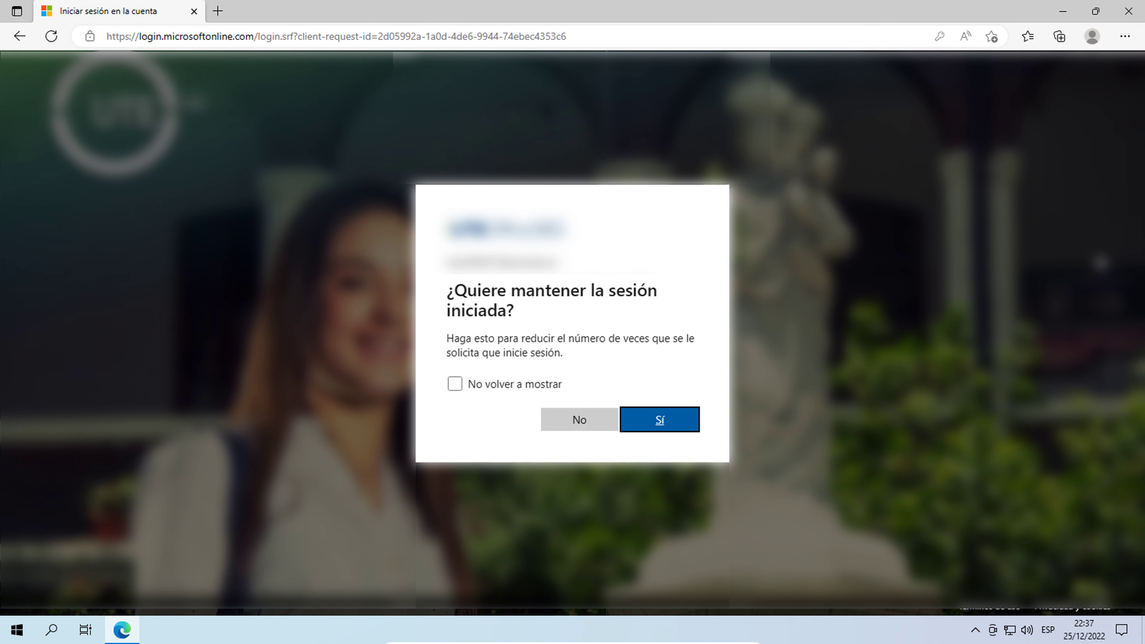
click(588, 420)
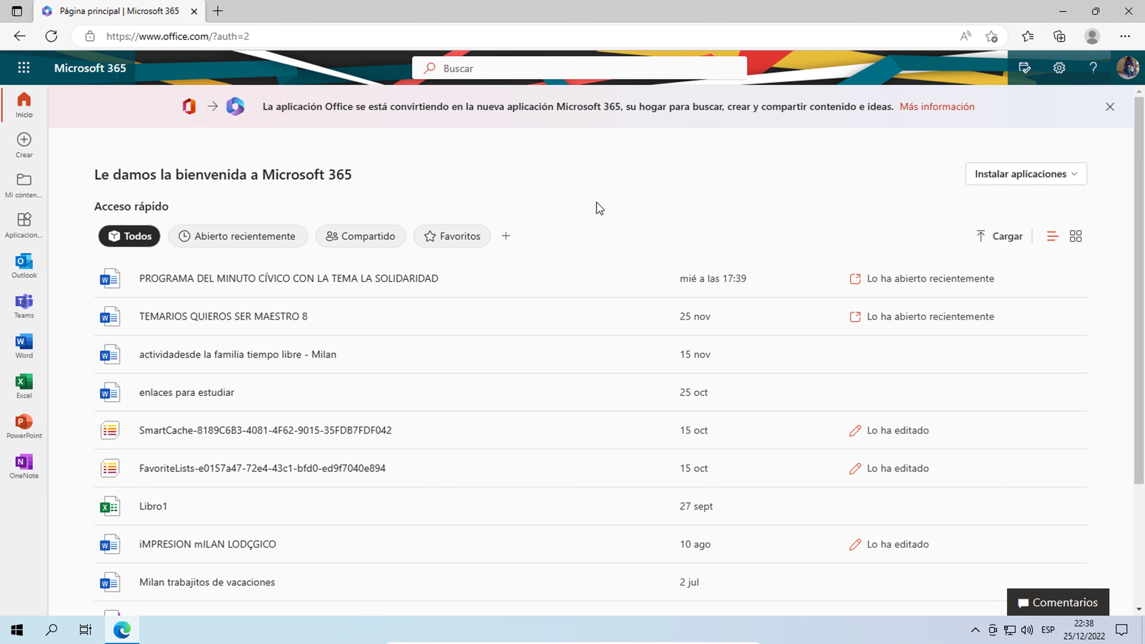
Glance at the app launcher, then choose Instalar aplicaciones > Otras opciones de instalación
click(23, 68)
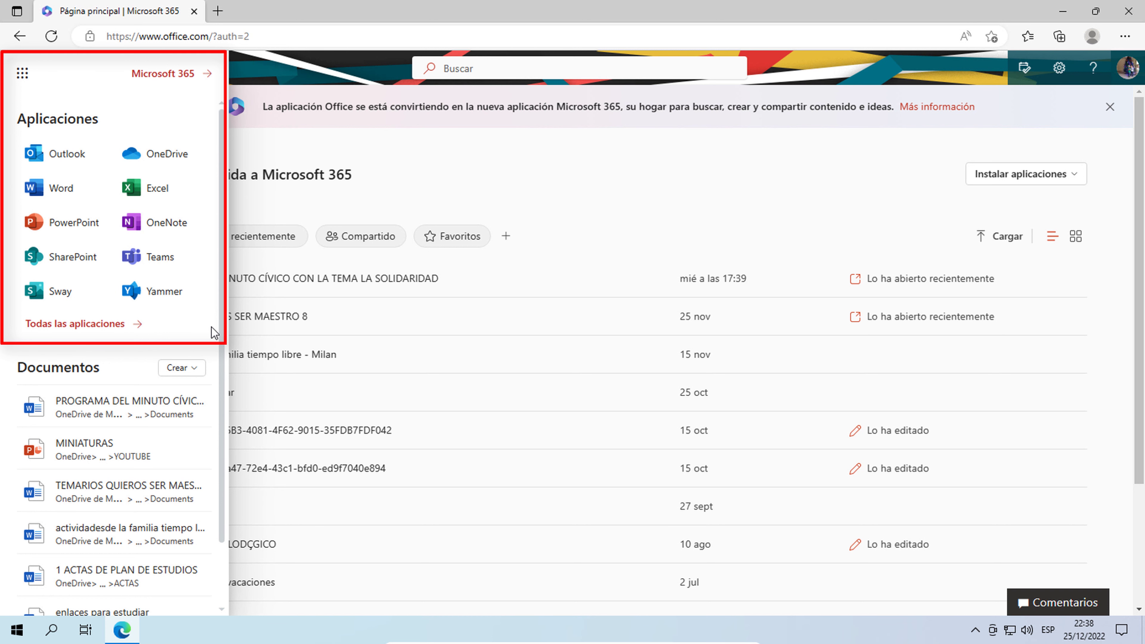
click(481, 143)
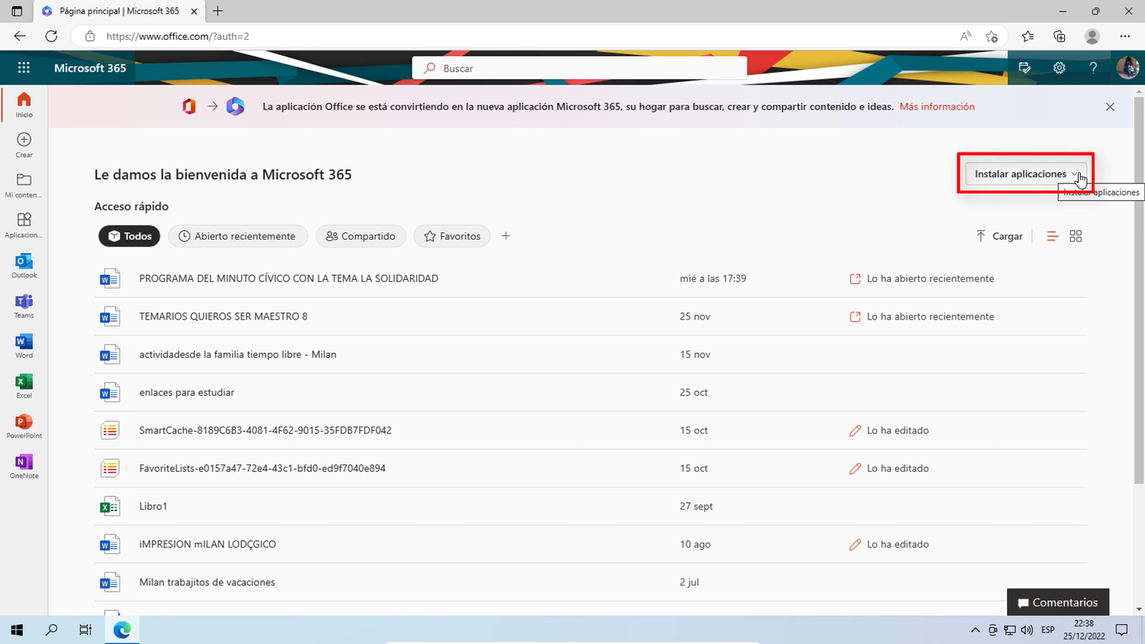
click(1080, 180)
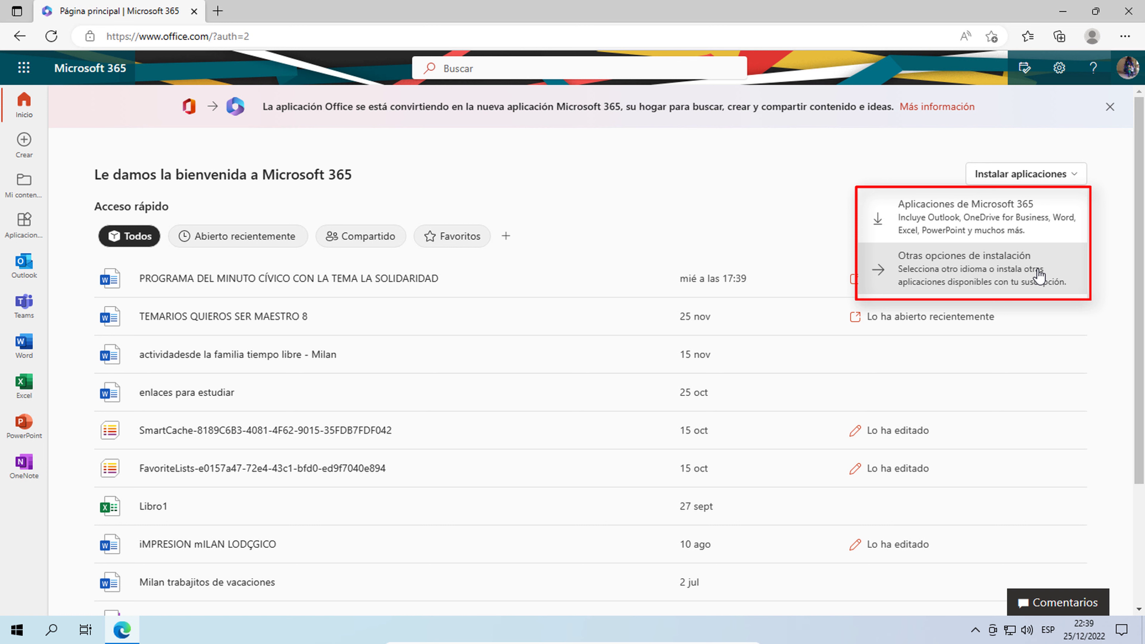
click(1064, 273)
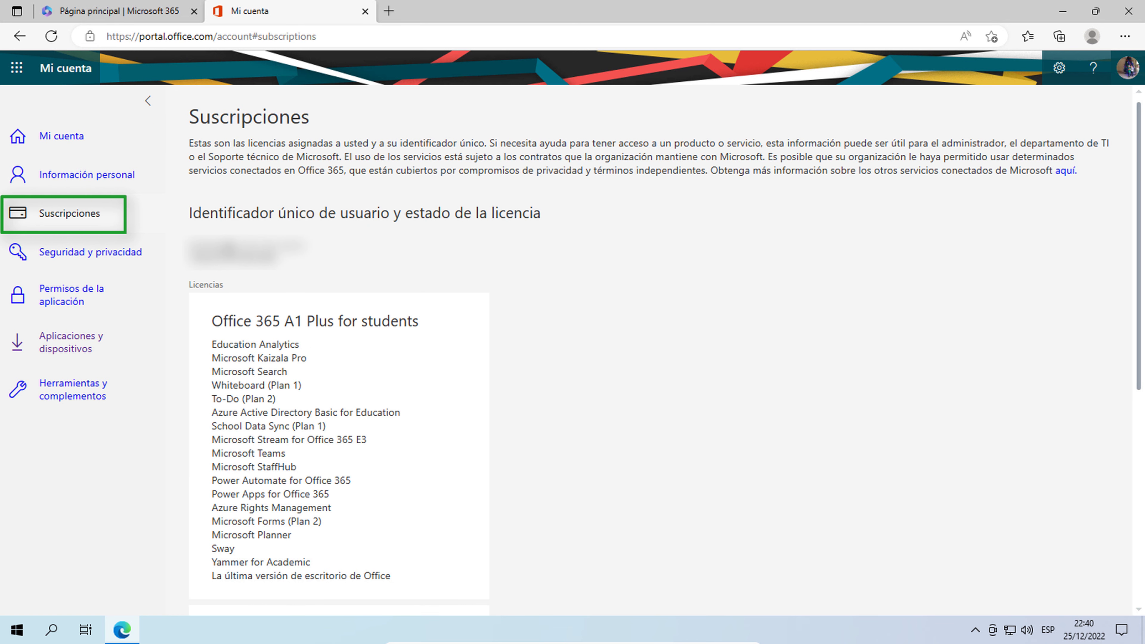
Review the Suscripciones licence list and go to Aplicaciones y dispositivos
scroll(939, 445, down, 8)
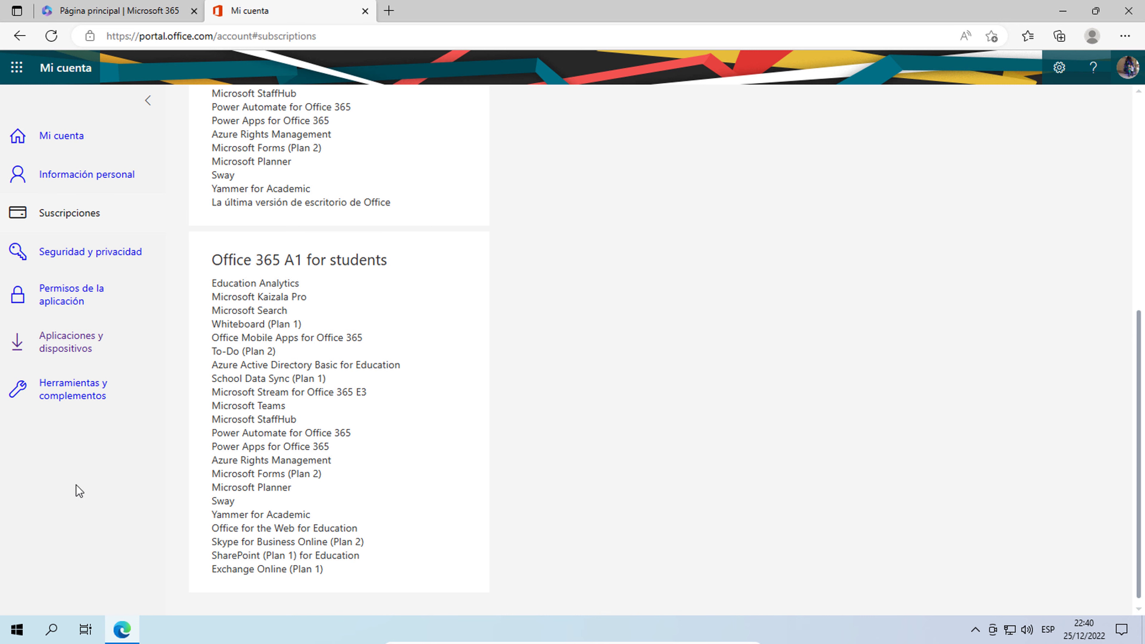
click(70, 341)
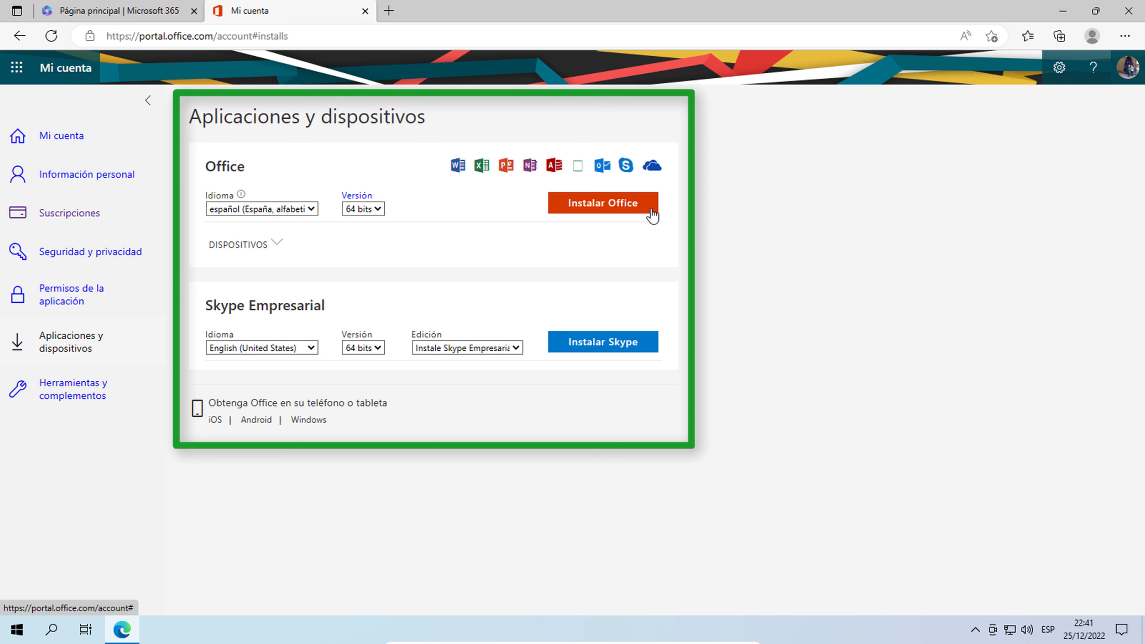
Check the Skype language, version and edition options, then download OfficeSetup.exe and show it in its folder
click(310, 348)
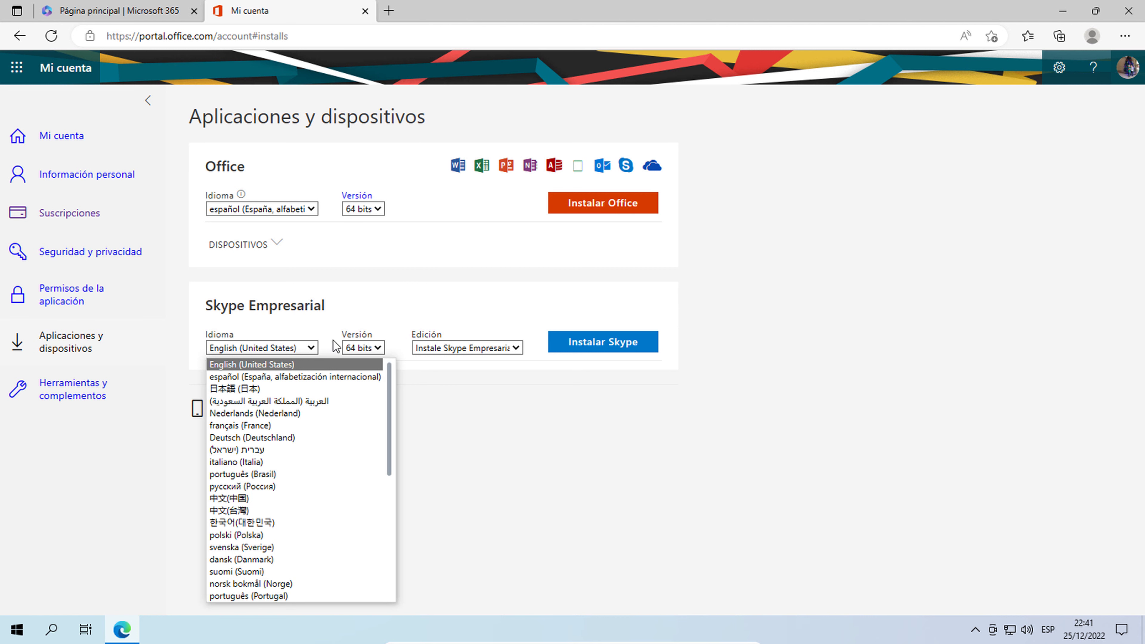
click(360, 348)
click(468, 348)
click(519, 390)
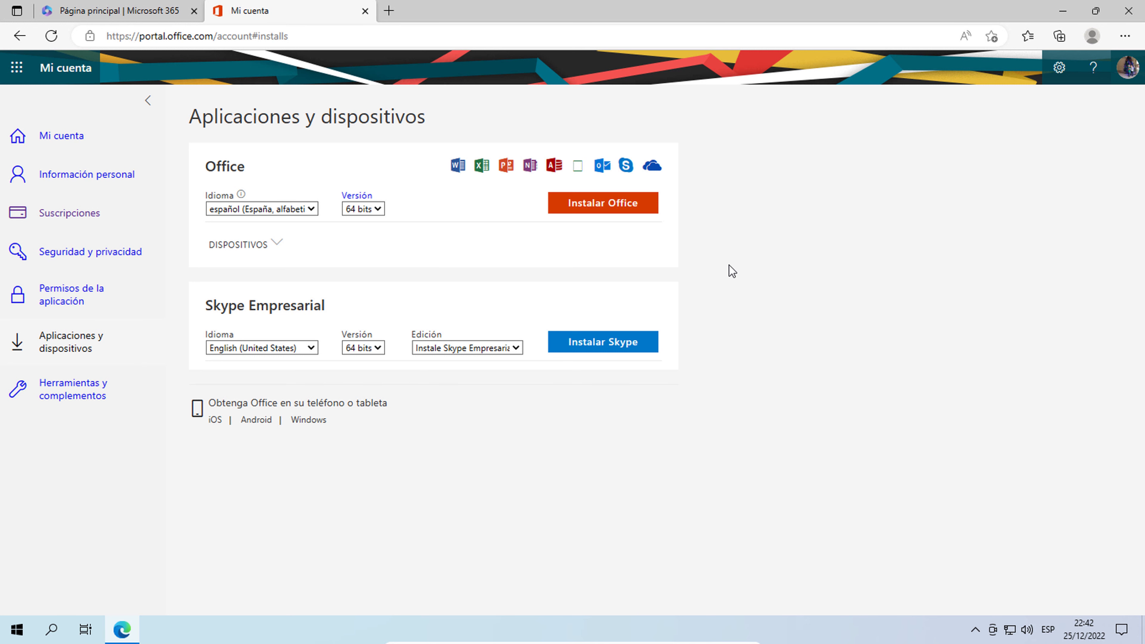
click(616, 212)
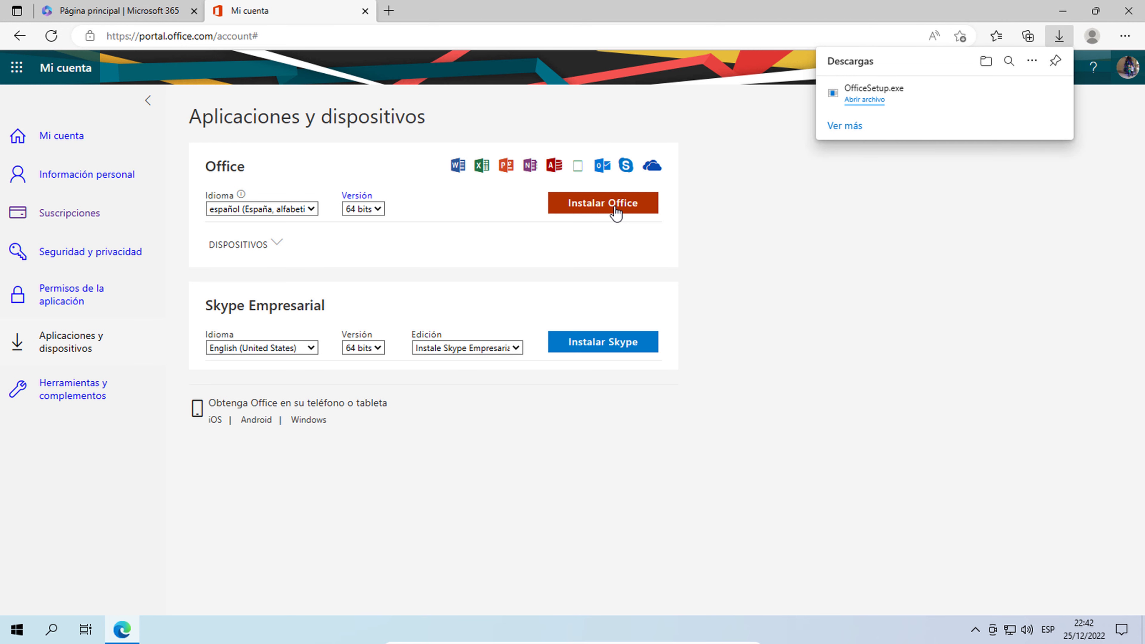
click(1012, 92)
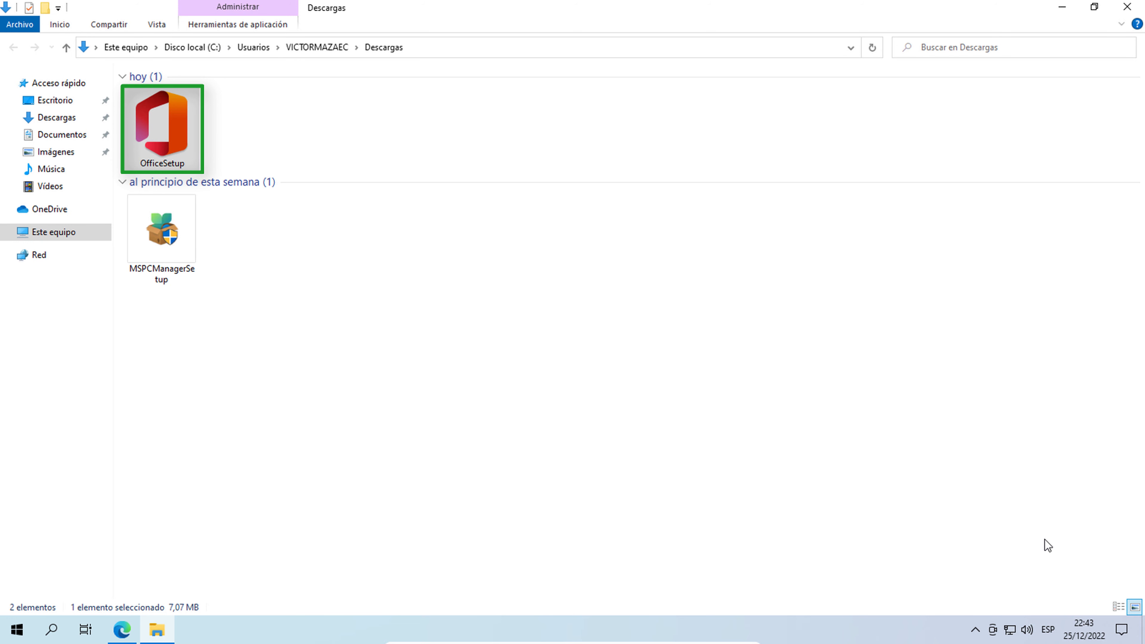
Run OfficeSetup from Descargas as administrator to install Office
right_click(184, 123)
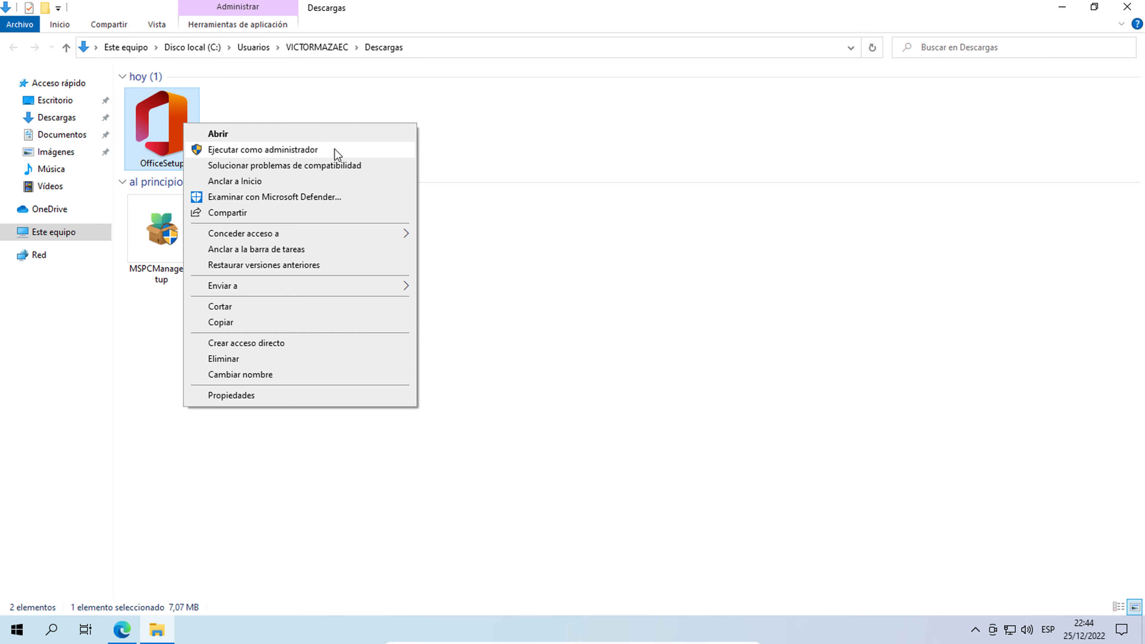
click(335, 151)
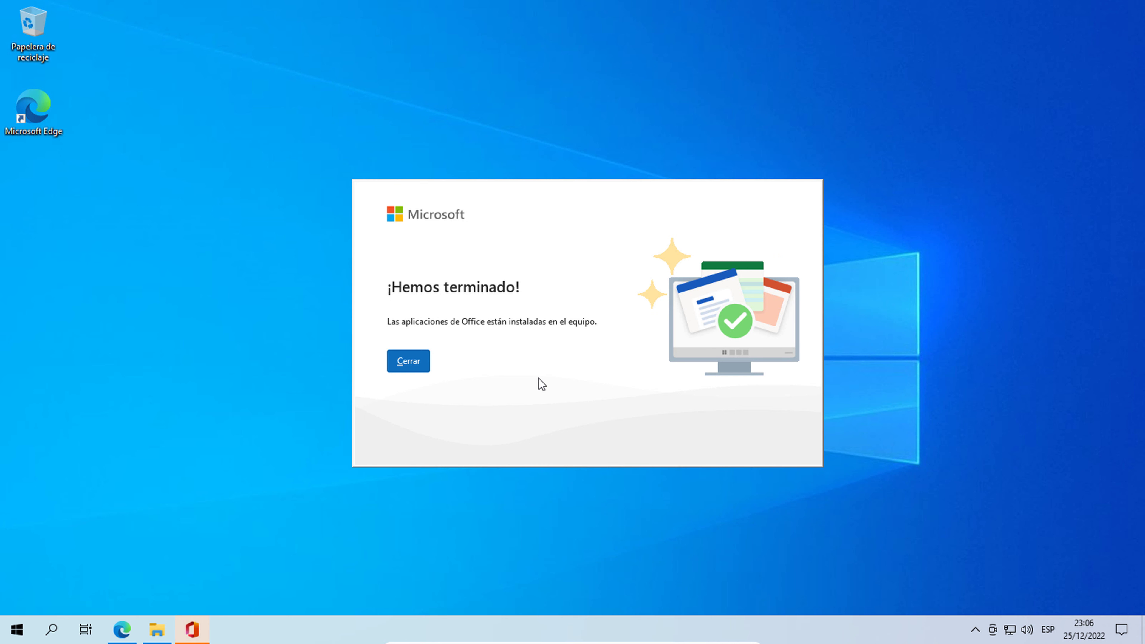
Dismiss the ¡Hemos terminado! message and scroll the Start menu's app list
click(415, 361)
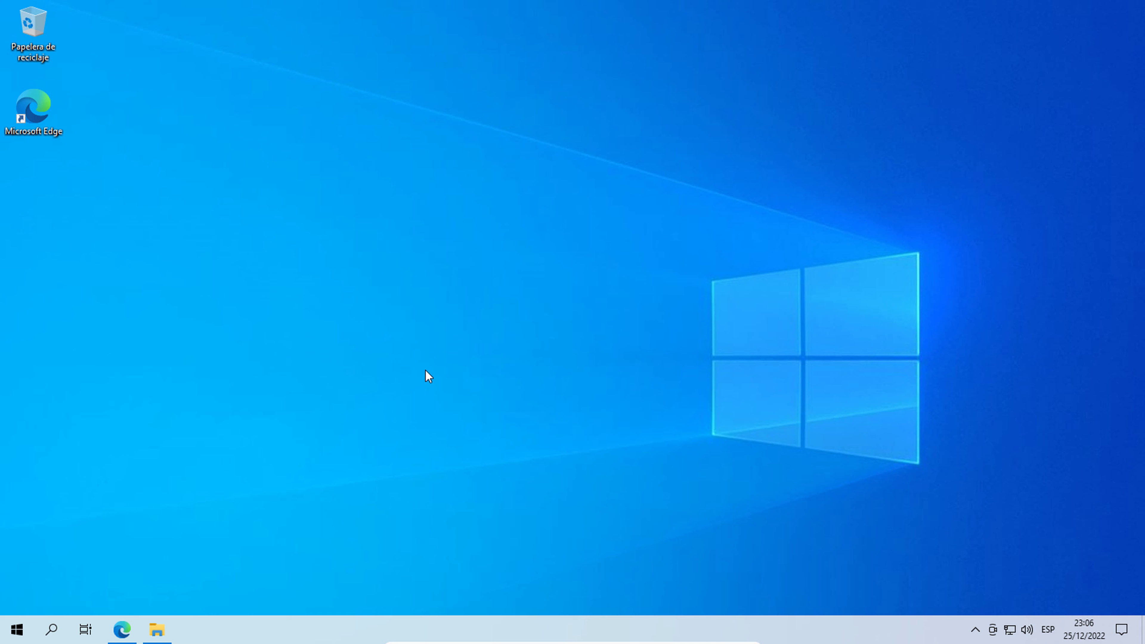
click(17, 630)
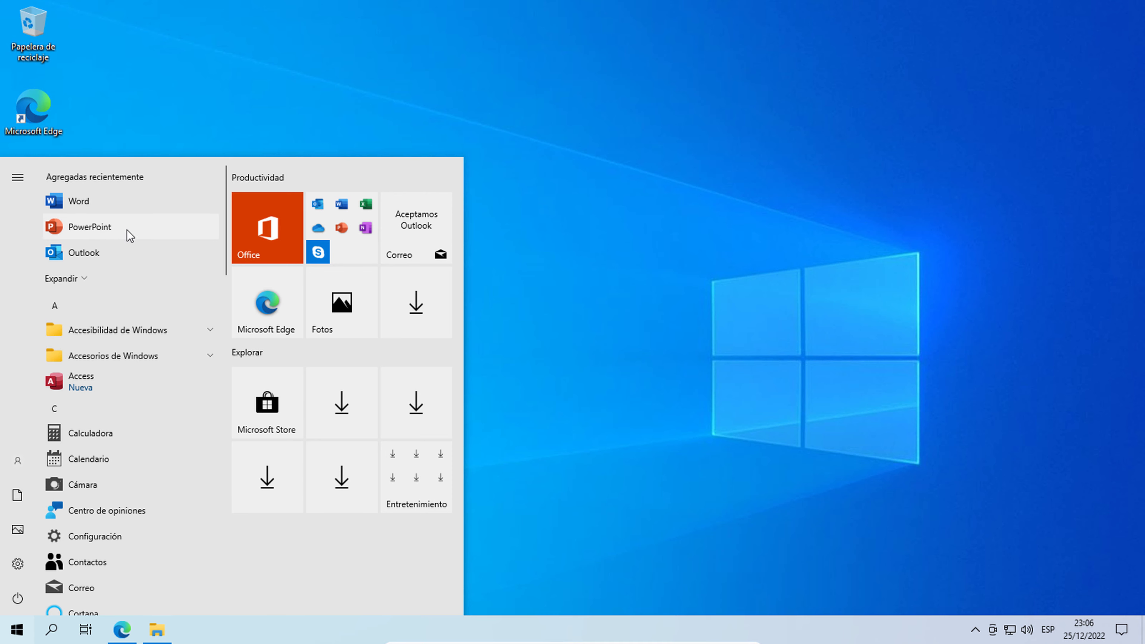
scroll(151, 503, down, 10)
scroll(151, 504, down, 5)
scroll(151, 503, down, 8)
Activate Word with the school e-mail as a work account, app-only sign-in, accepting the licence
click(150, 503)
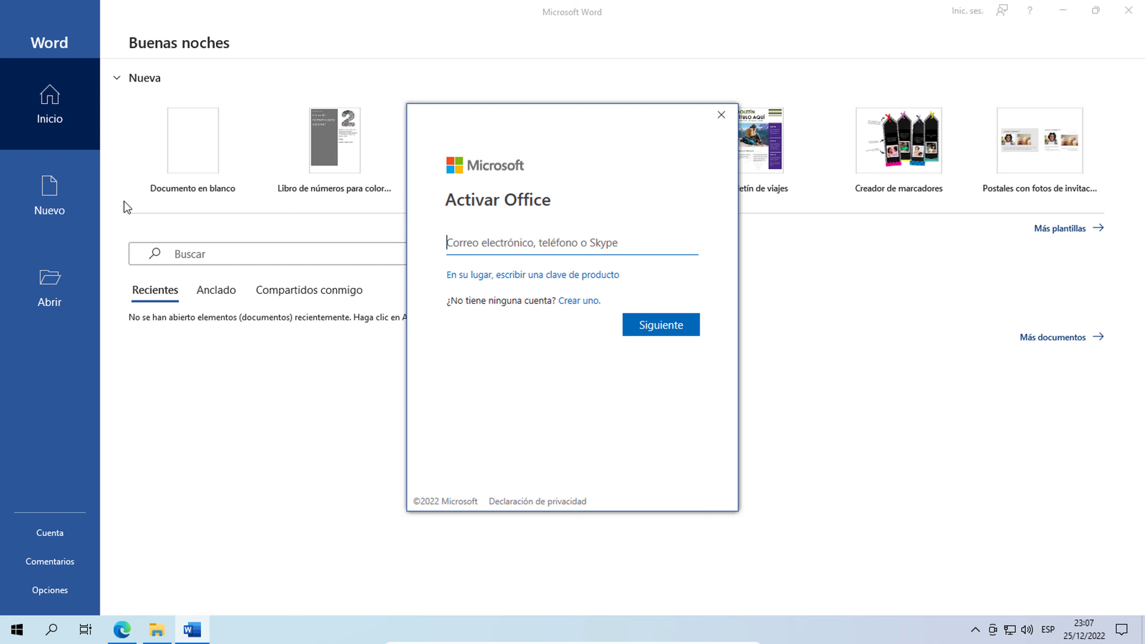
key(ctrl+v)
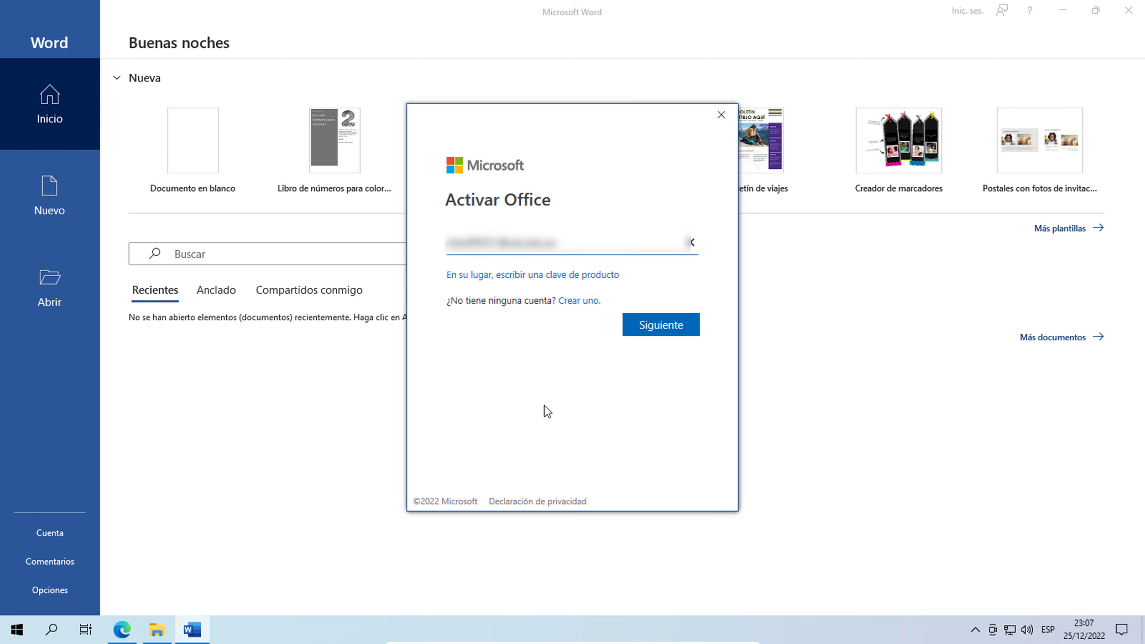
click(661, 325)
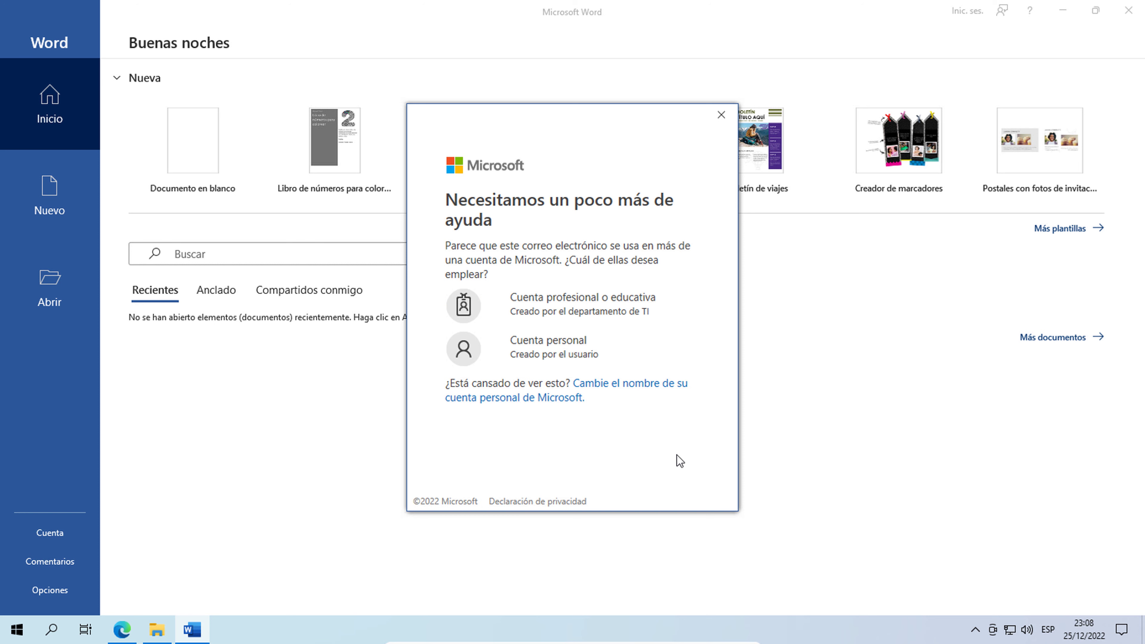
click(668, 316)
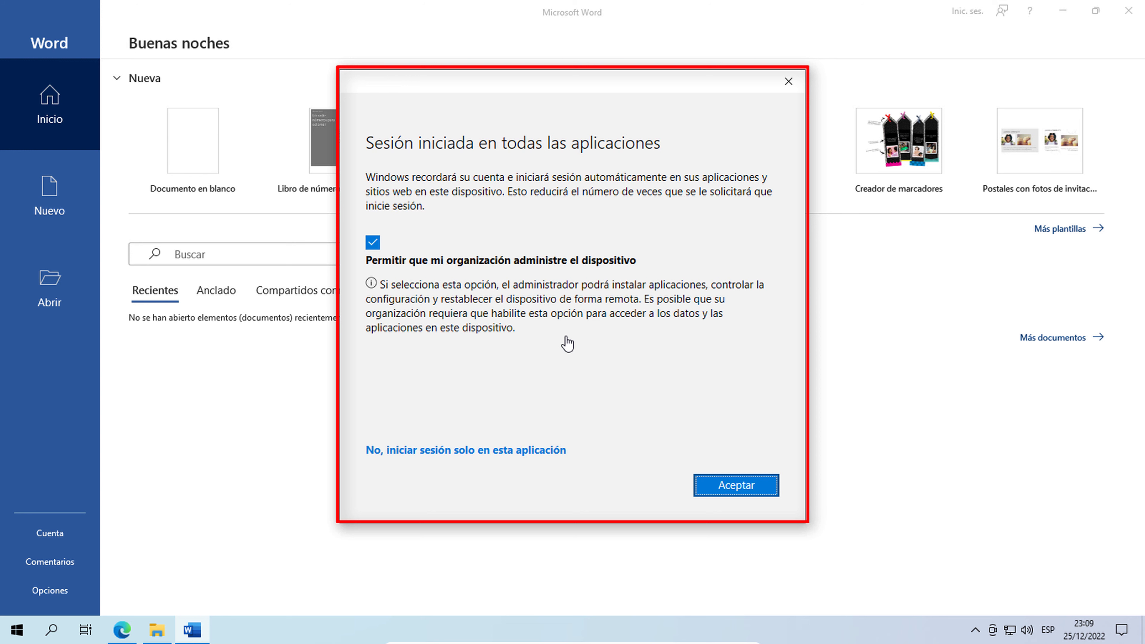
click(566, 337)
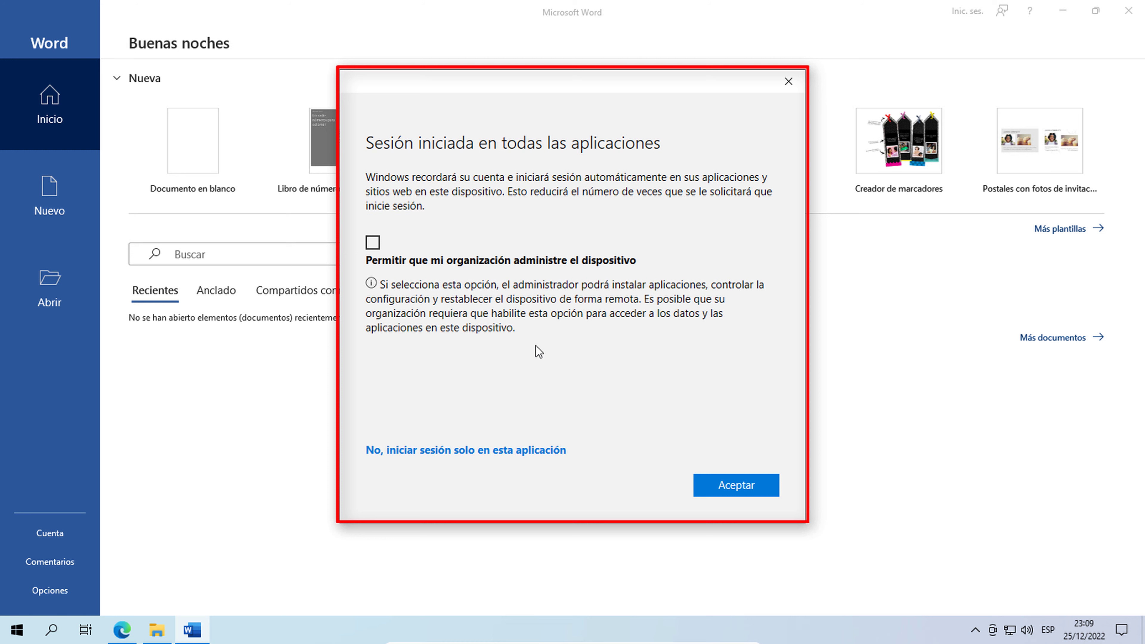
click(462, 450)
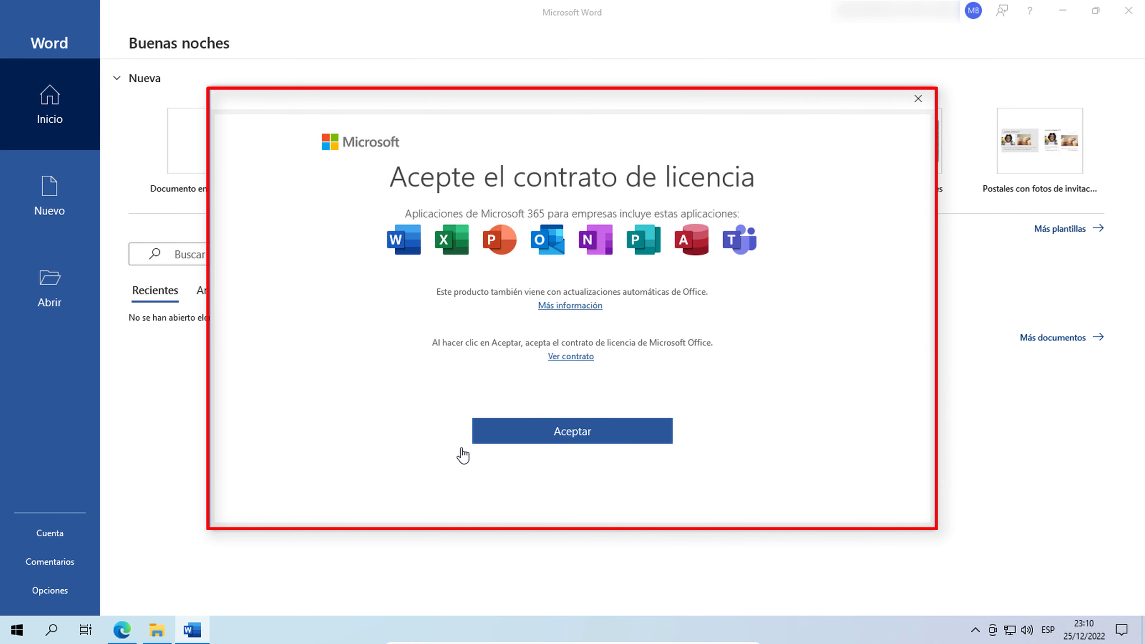
click(646, 433)
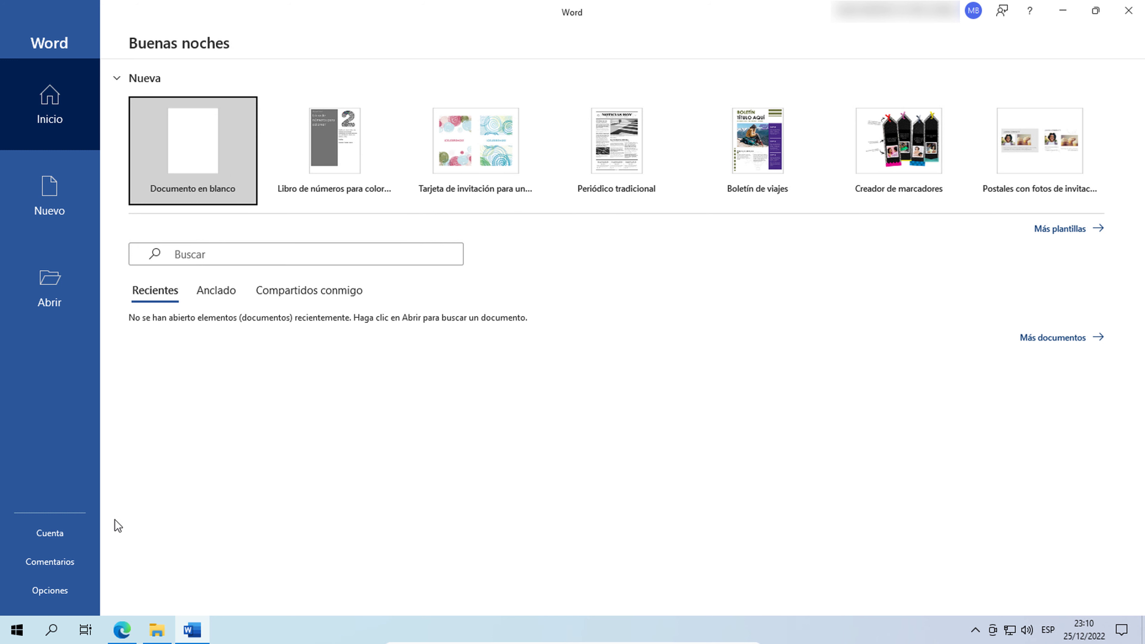
Open Cuenta on Word's start screen to view its product information
click(66, 532)
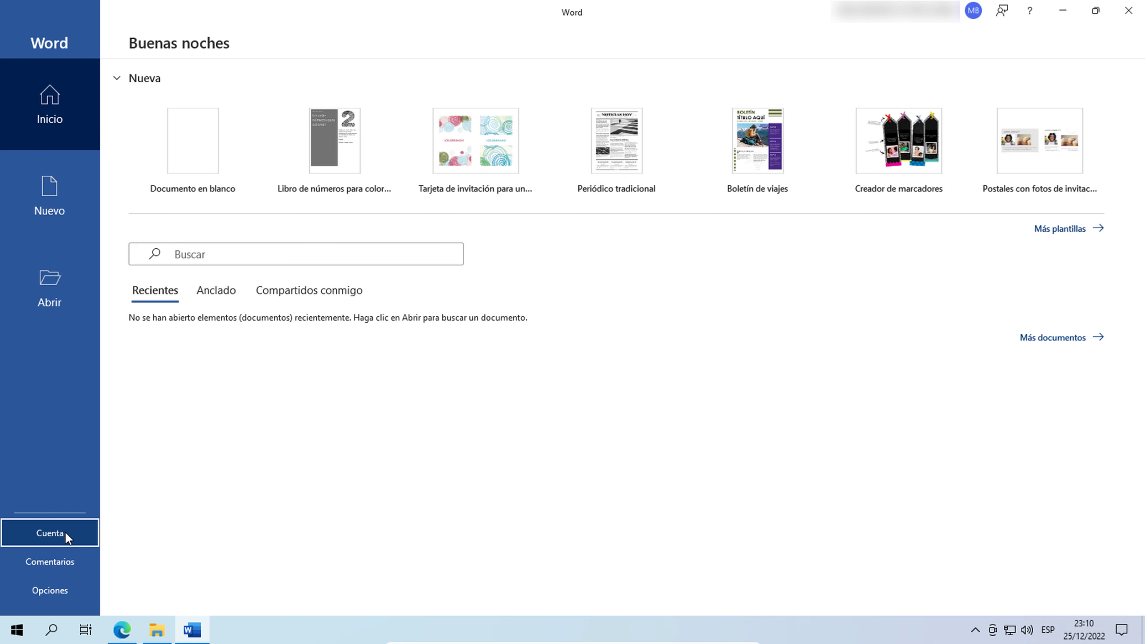